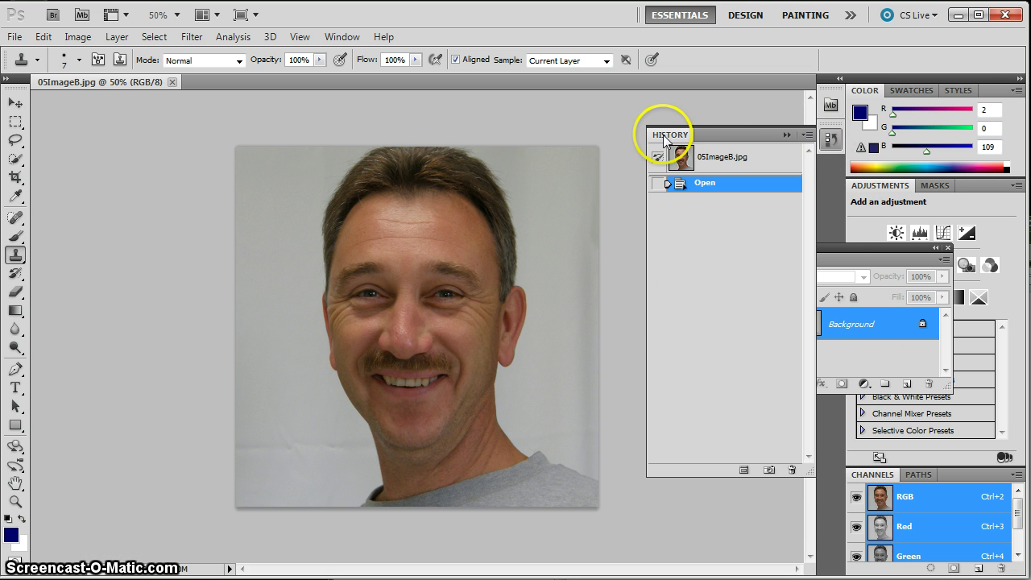
Step: Collapse the History panel, then move the Layers panel closer to the photo and enlarge it
click(793, 136)
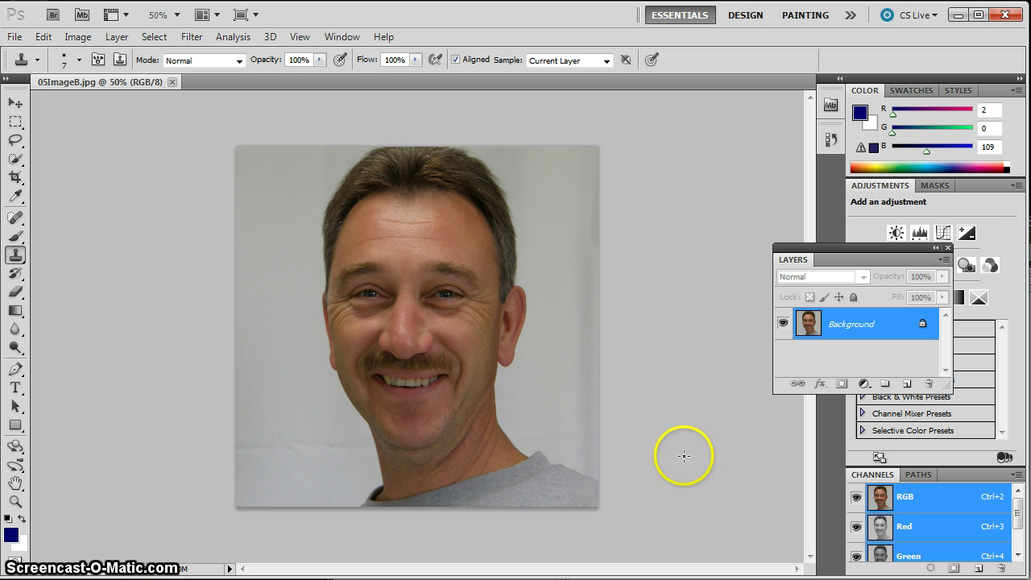
drag(794, 248, 760, 219)
drag(715, 184, 714, 181)
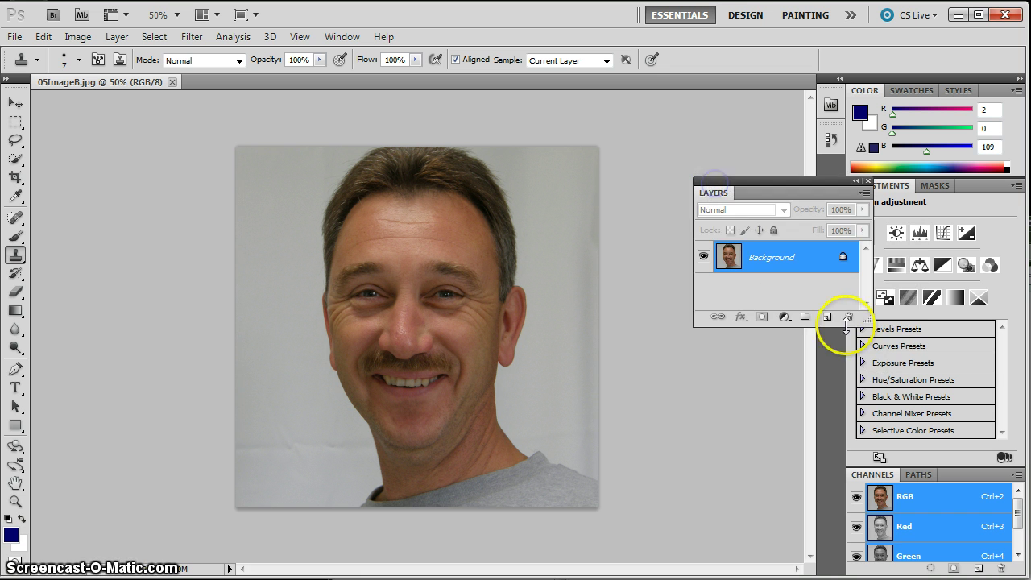
drag(867, 319, 881, 422)
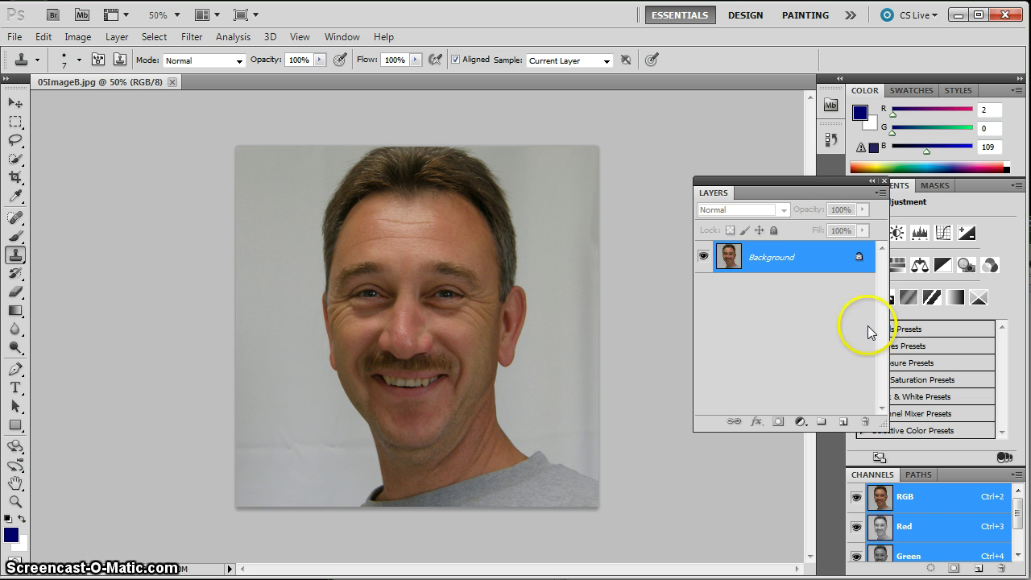
Step: Duplicate the Background layer
drag(756, 257, 758, 412)
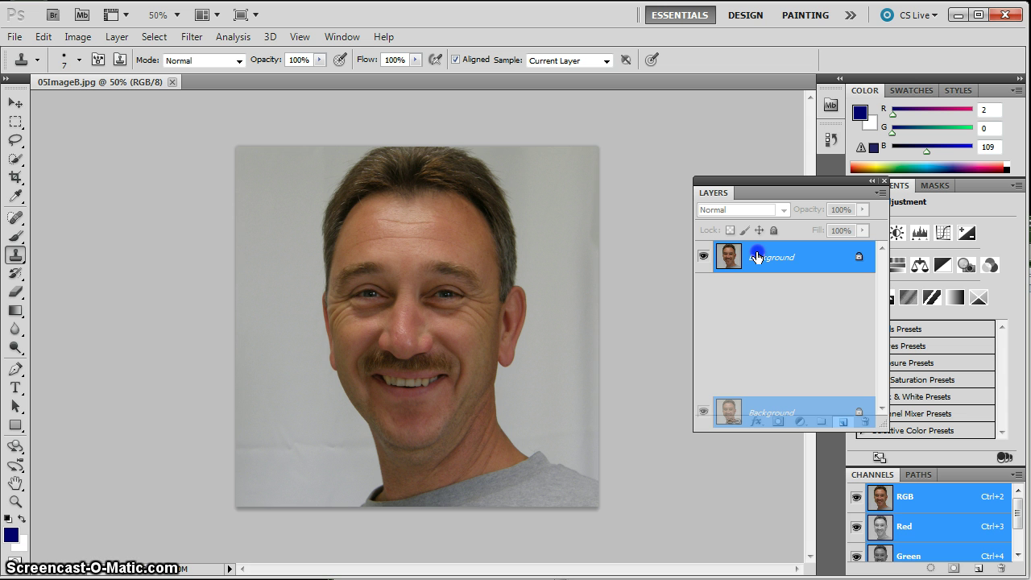
drag(758, 413, 842, 422)
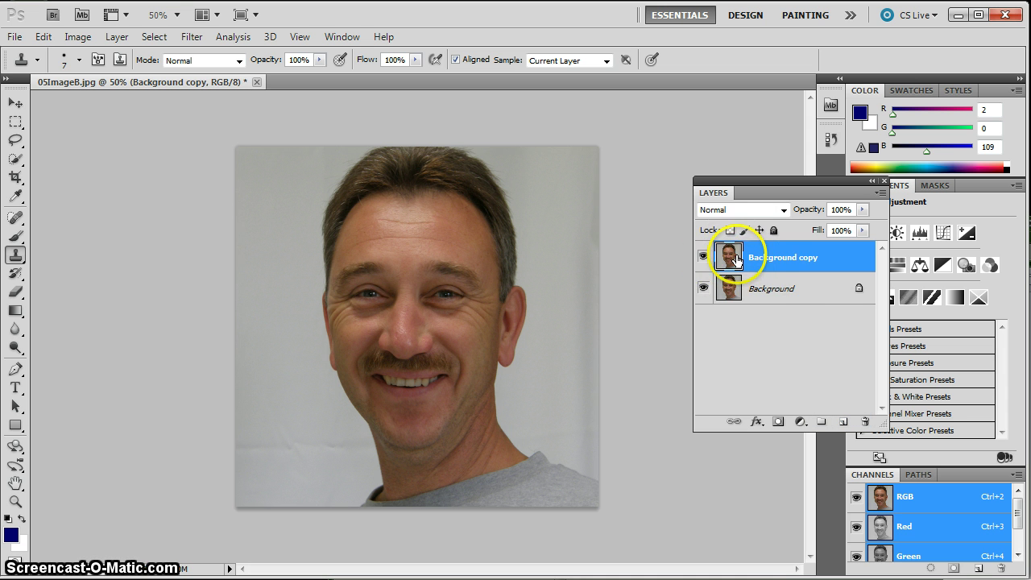
Step: Remove the upper forehead wrinkle with the Healing Brush on the Background copy layer, sampling clean skin just above the line
click(16, 501)
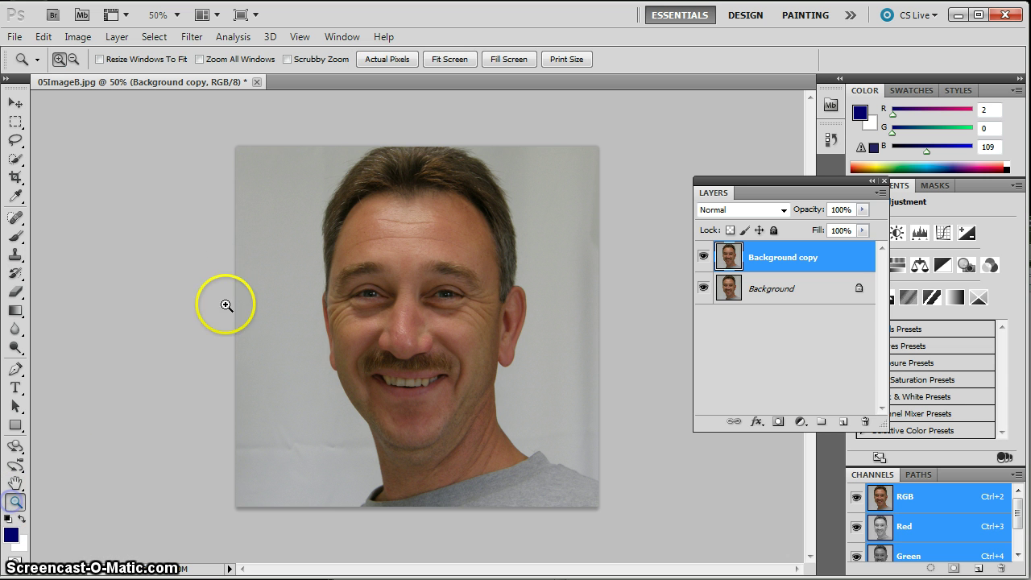
drag(277, 168, 276, 167)
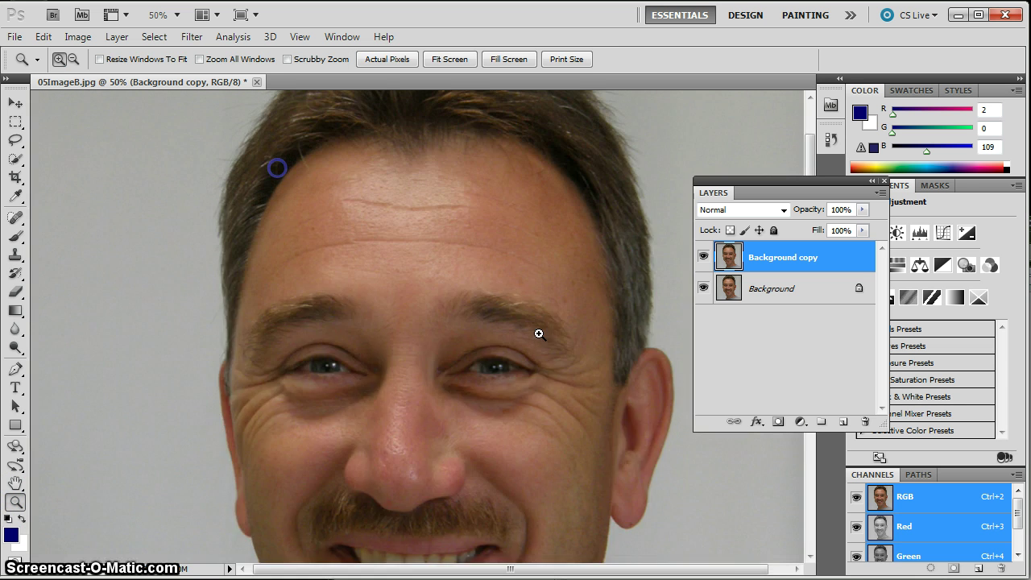
click(16, 217)
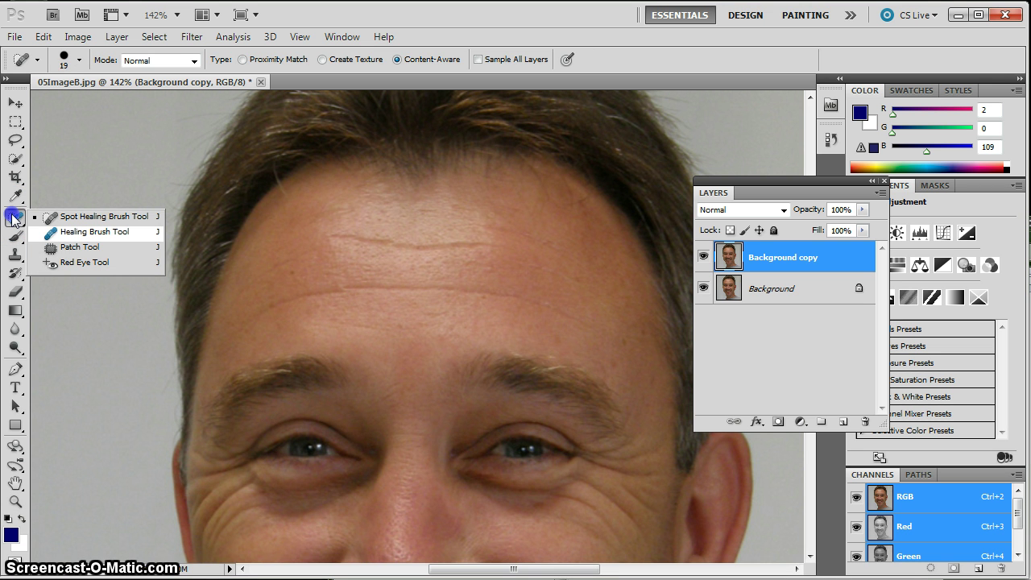
click(120, 232)
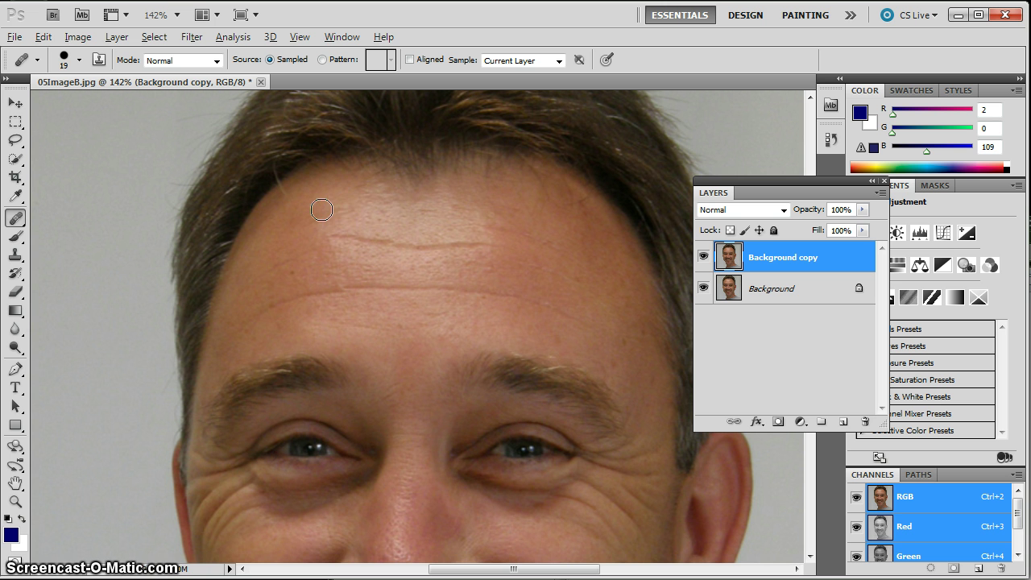
alt+click(322, 202)
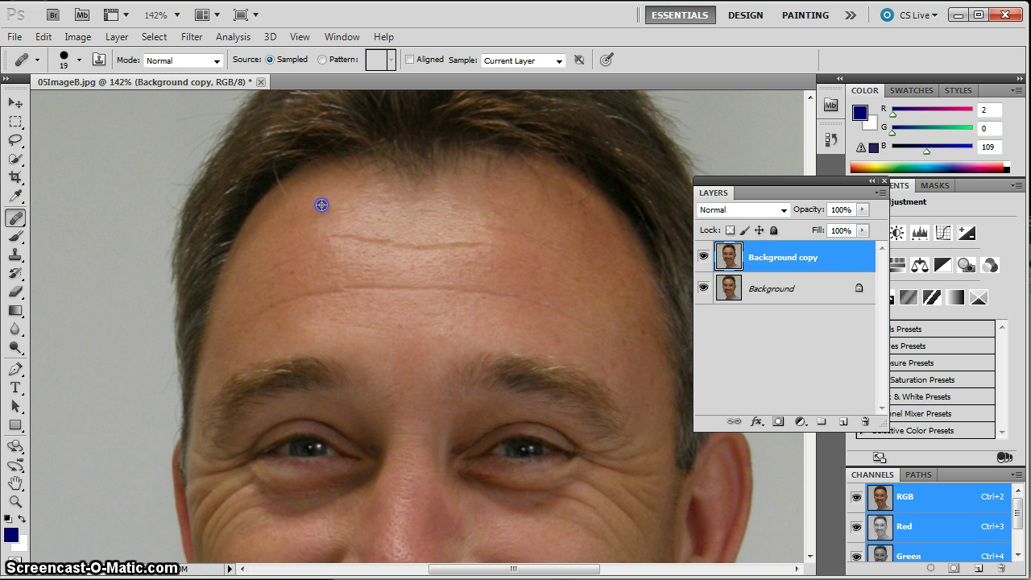
click(315, 238)
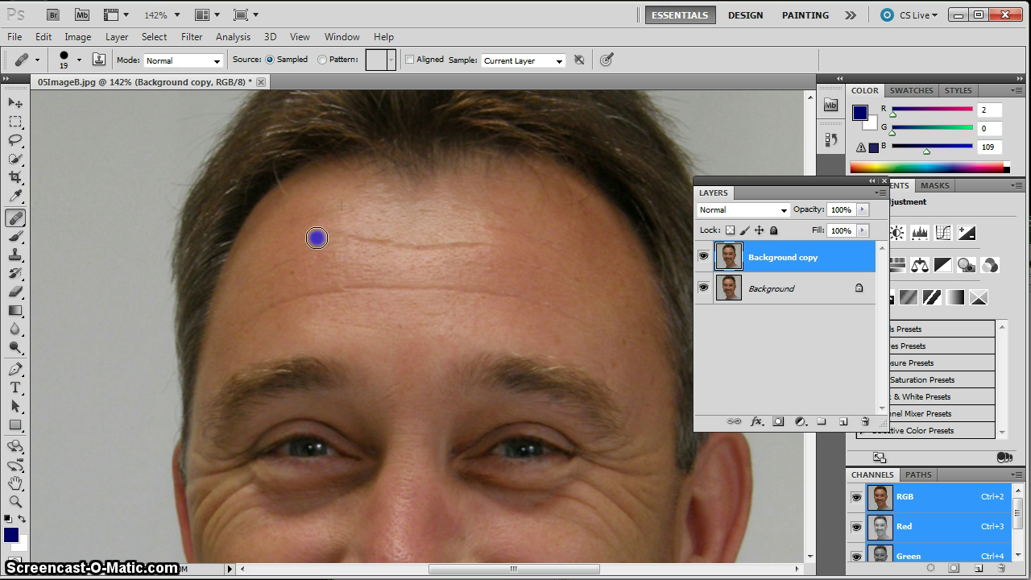
drag(356, 240, 379, 243)
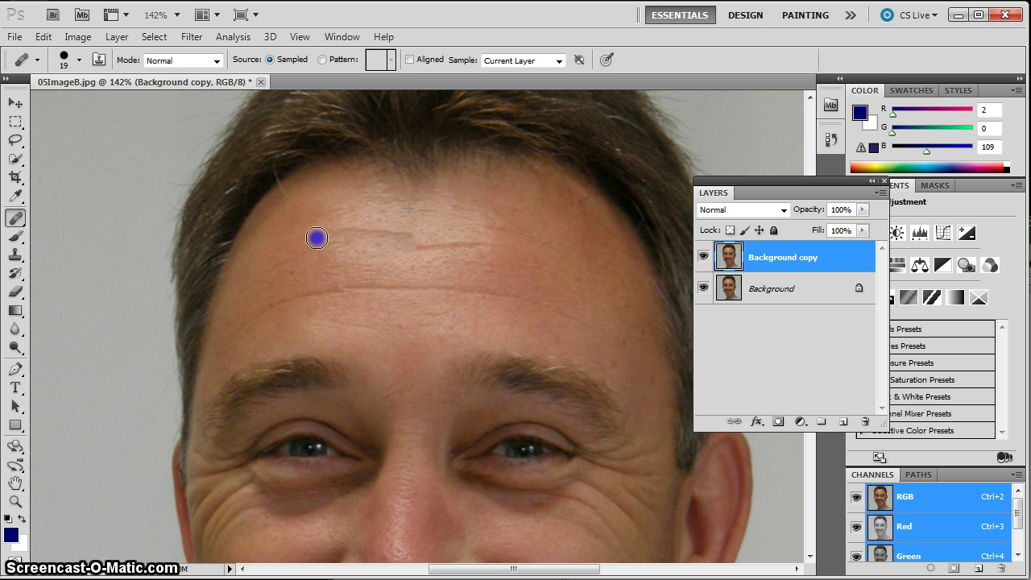
drag(316, 238, 427, 239)
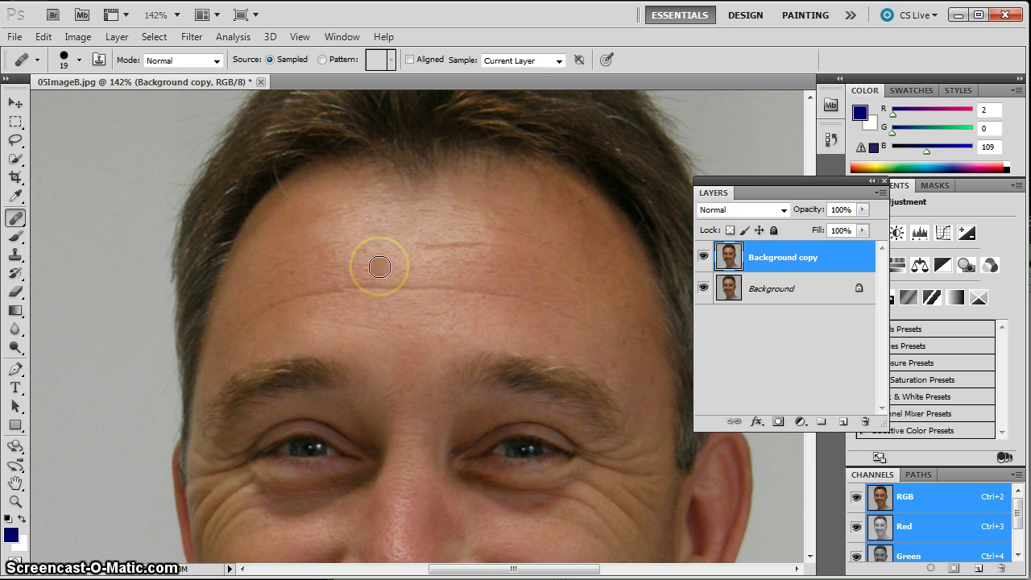
click(458, 260)
click(430, 214)
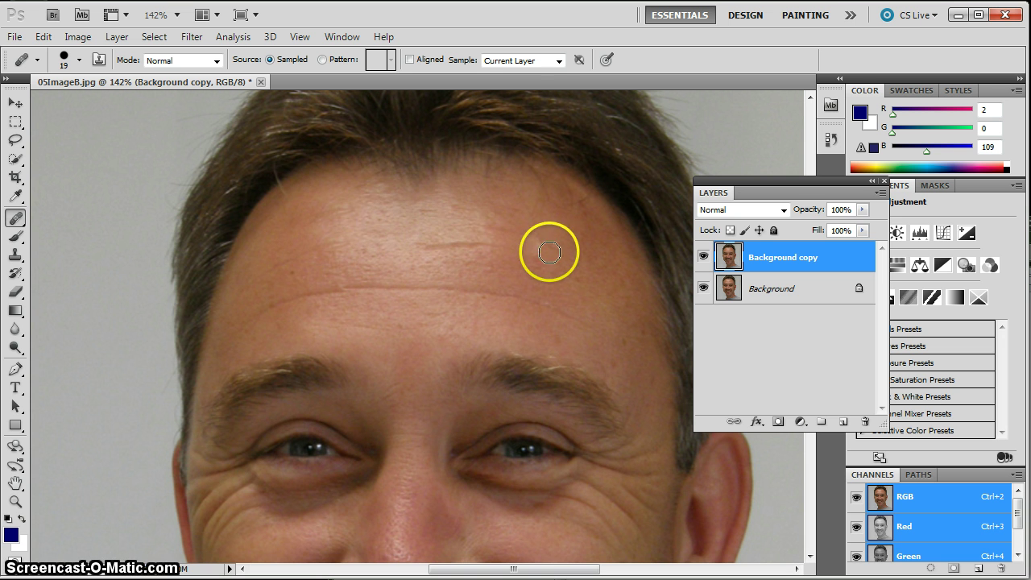
click(427, 243)
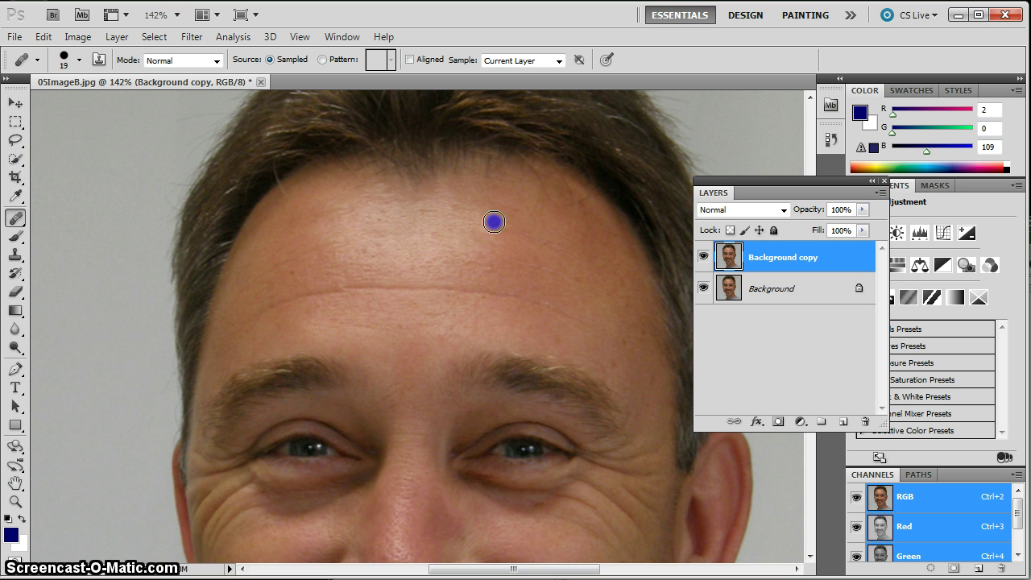
Step: Heal the lower forehead wrinkle with the Healing Brush, resampling nearby smooth skin for each section
click(306, 207)
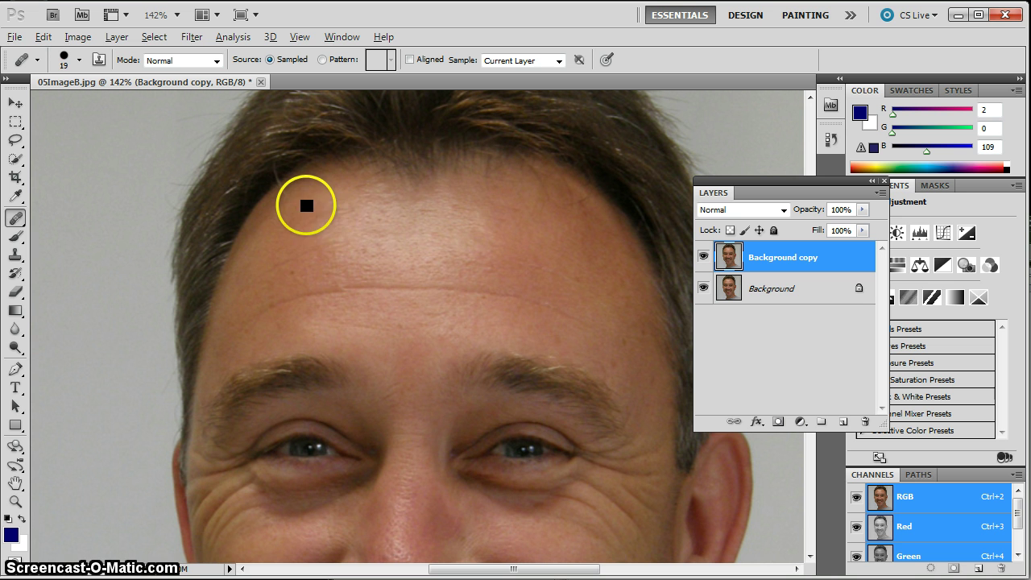
click(319, 249)
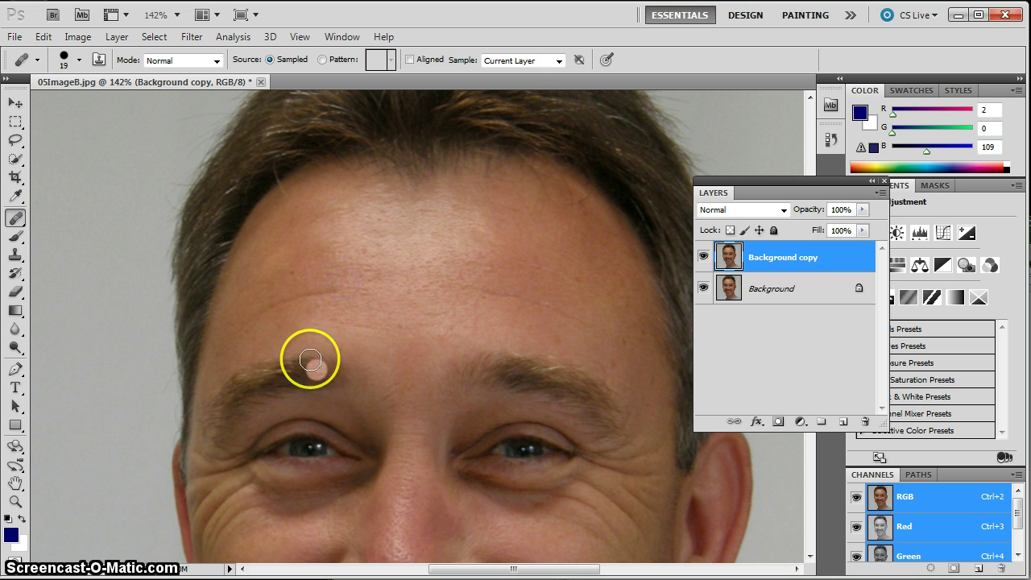
click(257, 313)
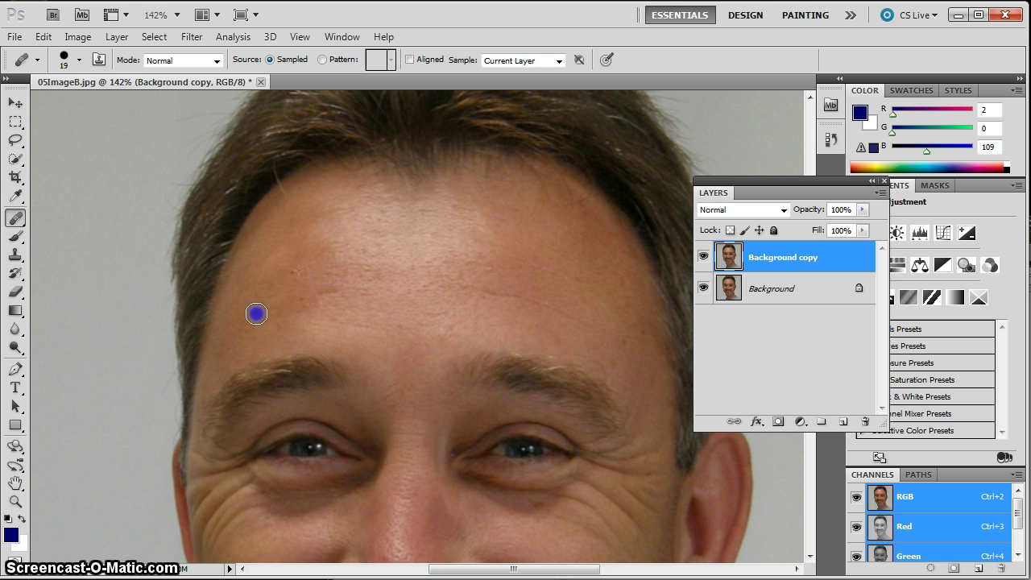
alt+click(529, 272)
click(482, 291)
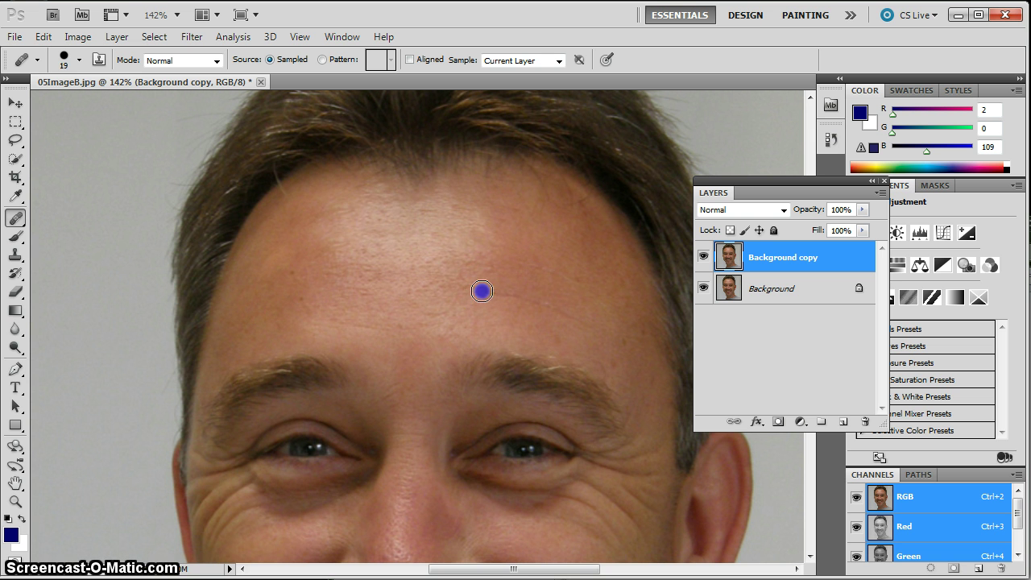
alt+click(564, 293)
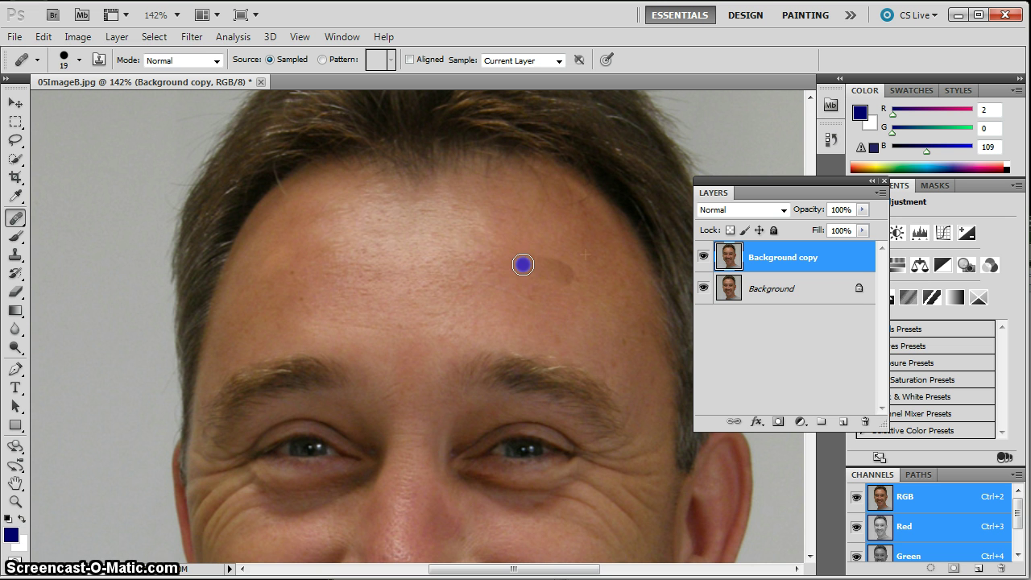
click(320, 323)
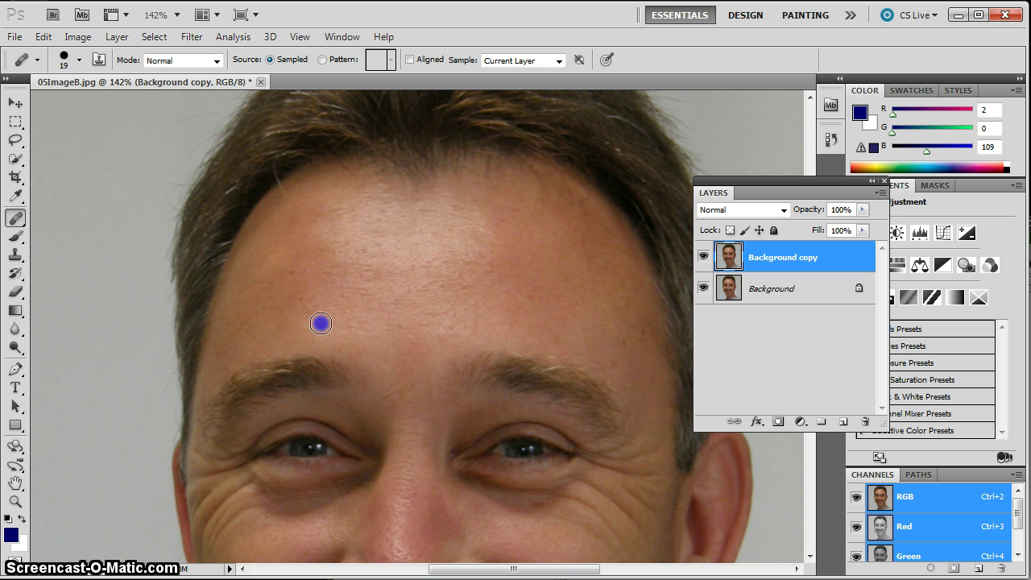
Step: Patch the crow's feet beside the eye on the image's right side with smooth cheek skin using the Patch tool, and deselect
click(20, 220)
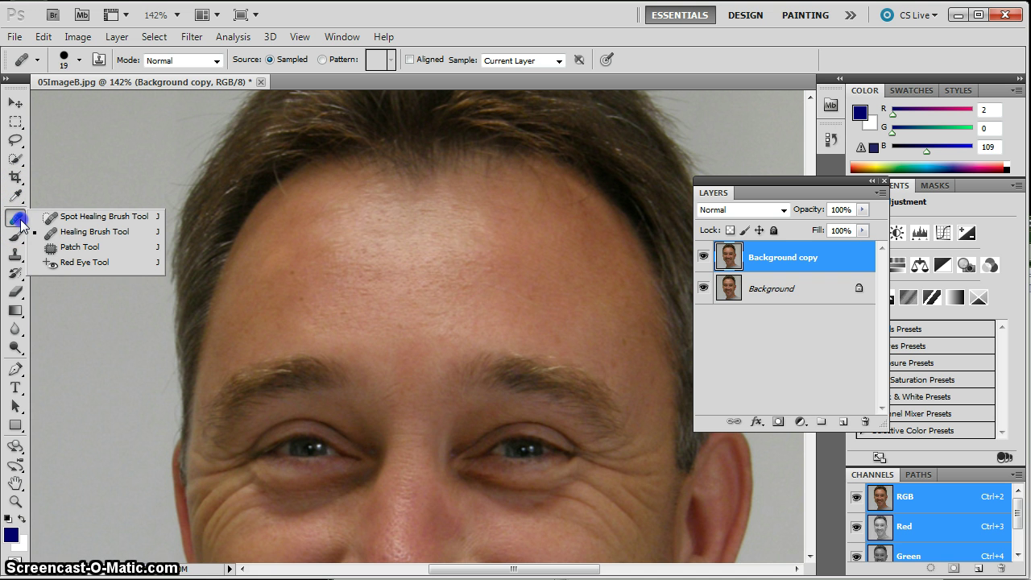
click(80, 246)
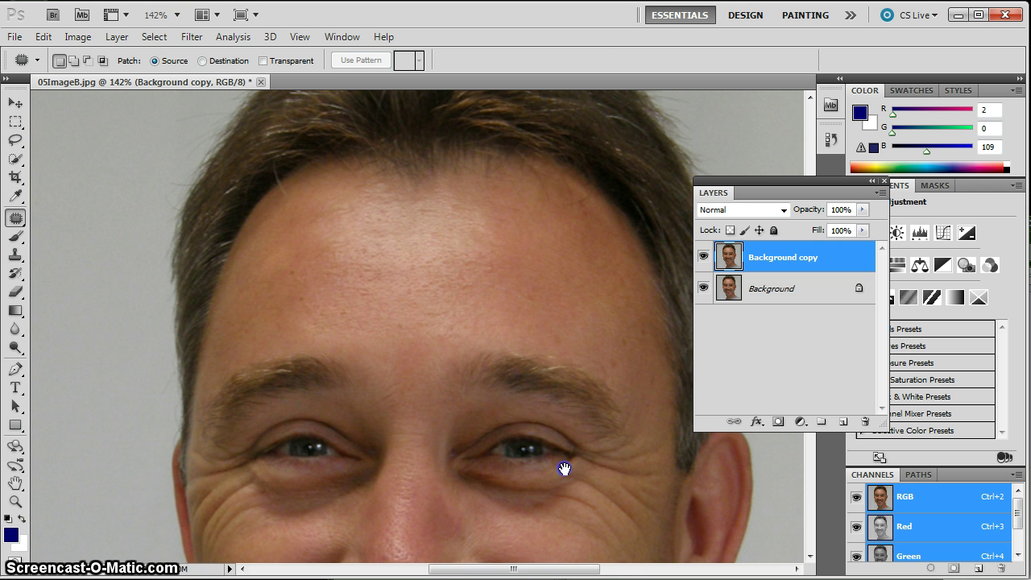
drag(563, 469, 360, 236)
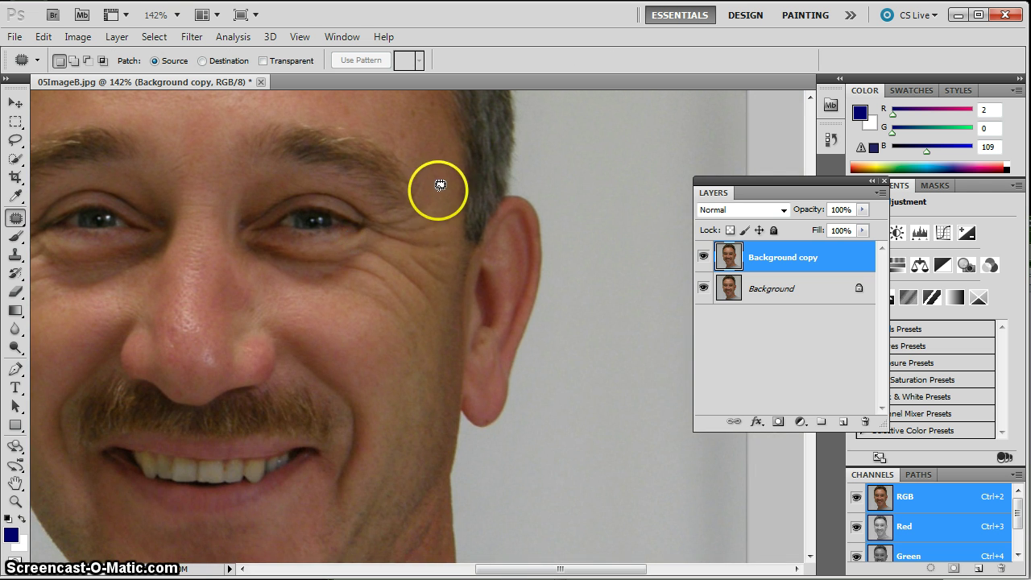
drag(428, 169, 429, 171)
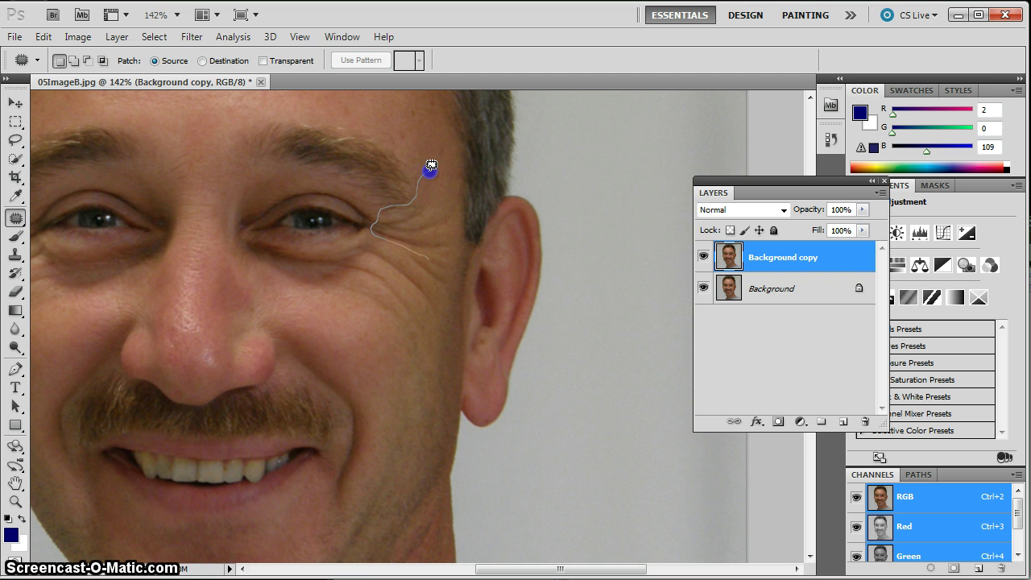
drag(430, 165, 425, 172)
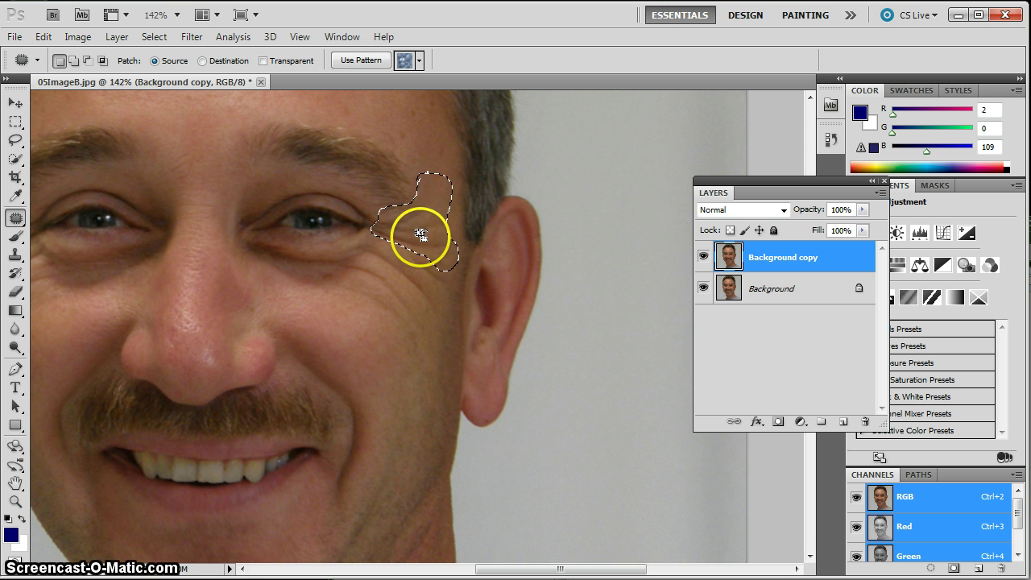
drag(433, 228, 414, 375)
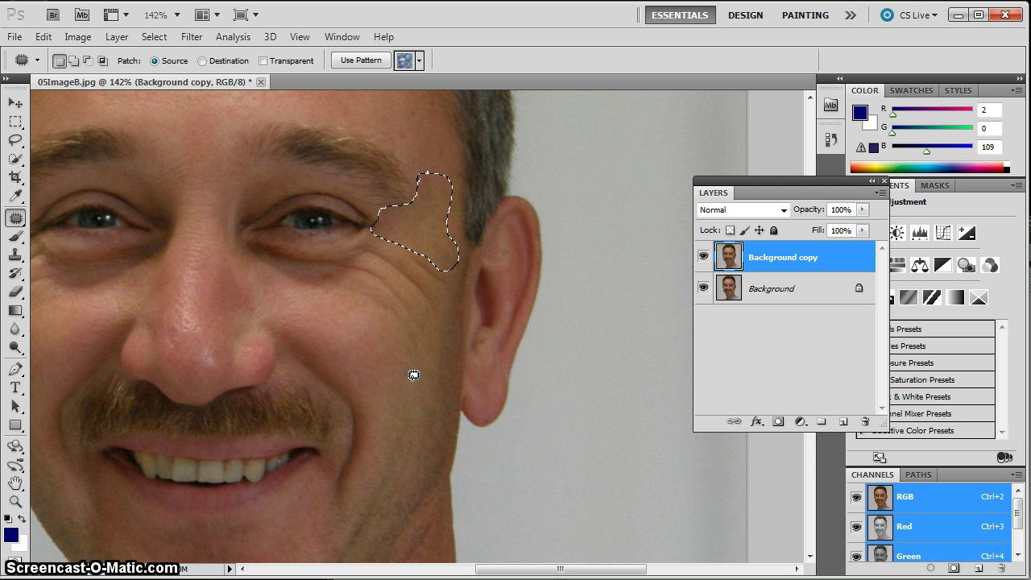
key(ctrl+d)
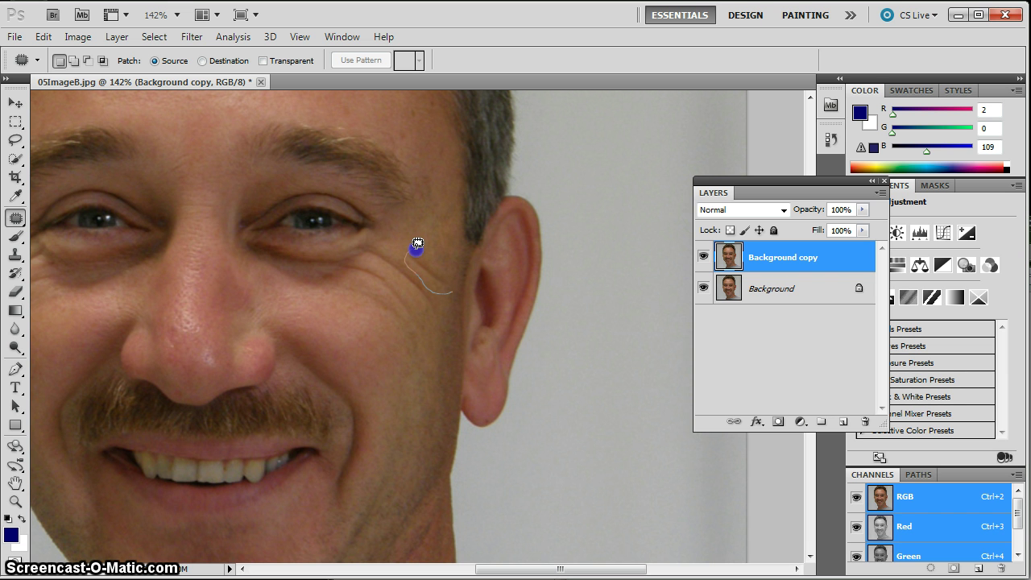
Step: Patch the remaining wrinkles on the upper cheek near the ear with smoother skin from lower on the cheek, and deselect
mouse_move(418, 243)
mouse_down()
mouse_move(424, 274)
mouse_move(441, 285)
mouse_move(416, 369)
mouse_move(383, 235)
mouse_move(353, 286)
mouse_move(425, 326)
mouse_move(442, 304)
mouse_move(418, 265)
mouse_up()
drag(409, 306, 409, 373)
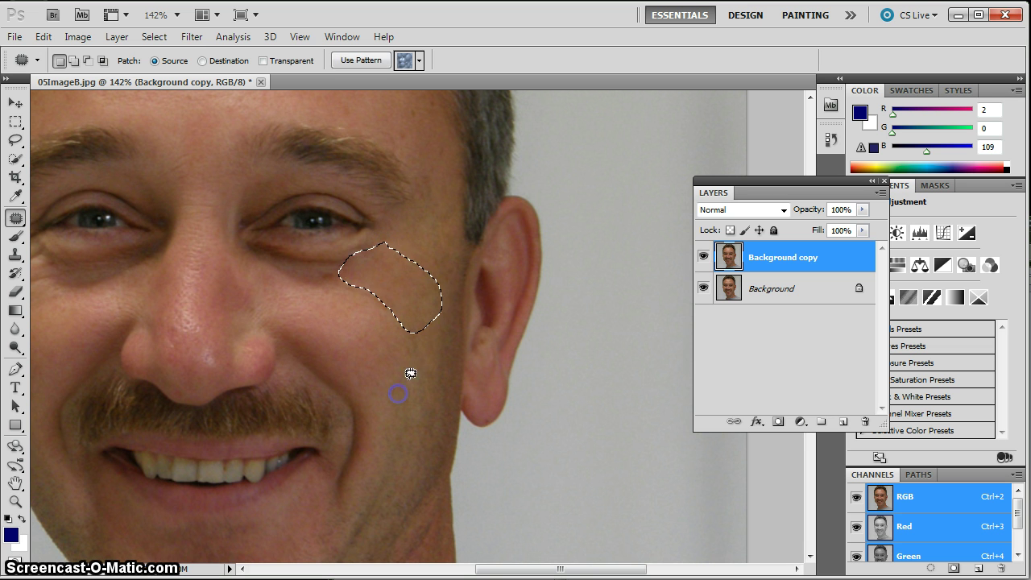
click(431, 246)
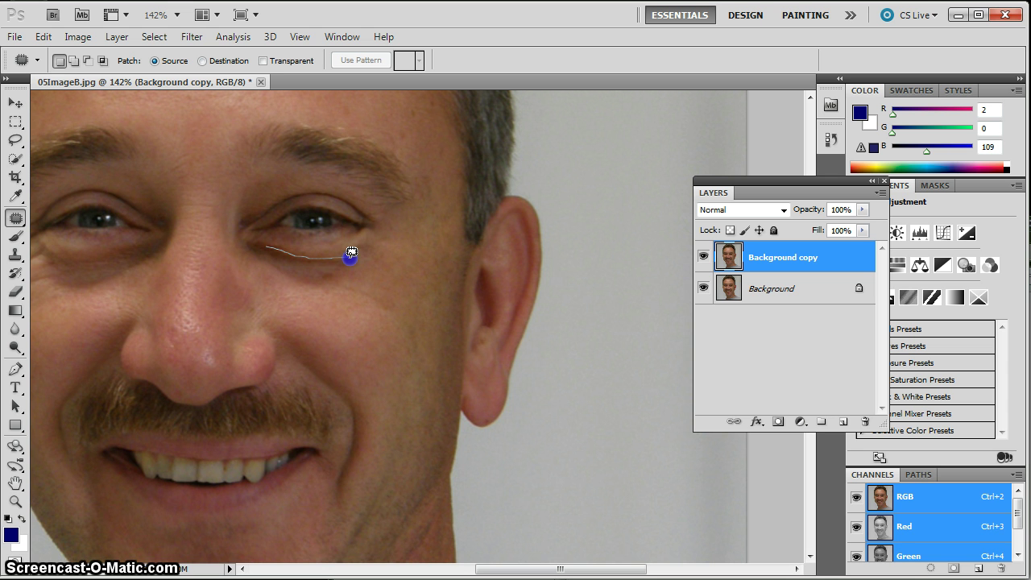
Step: Patch the lines under the eye on the image's right side with smooth cheek skin, and deselect
mouse_move(351, 253)
mouse_down()
mouse_move(359, 341)
mouse_move(378, 361)
mouse_up()
mouse_move(398, 284)
mouse_down()
mouse_move(423, 306)
mouse_move(380, 271)
mouse_move(256, 257)
mouse_move(315, 270)
mouse_move(256, 227)
mouse_move(293, 243)
mouse_move(300, 260)
mouse_move(253, 240)
mouse_move(320, 249)
mouse_move(391, 231)
mouse_move(365, 278)
mouse_move(363, 311)
mouse_move(422, 366)
mouse_move(415, 296)
mouse_move(370, 283)
mouse_move(362, 363)
mouse_up()
click(414, 287)
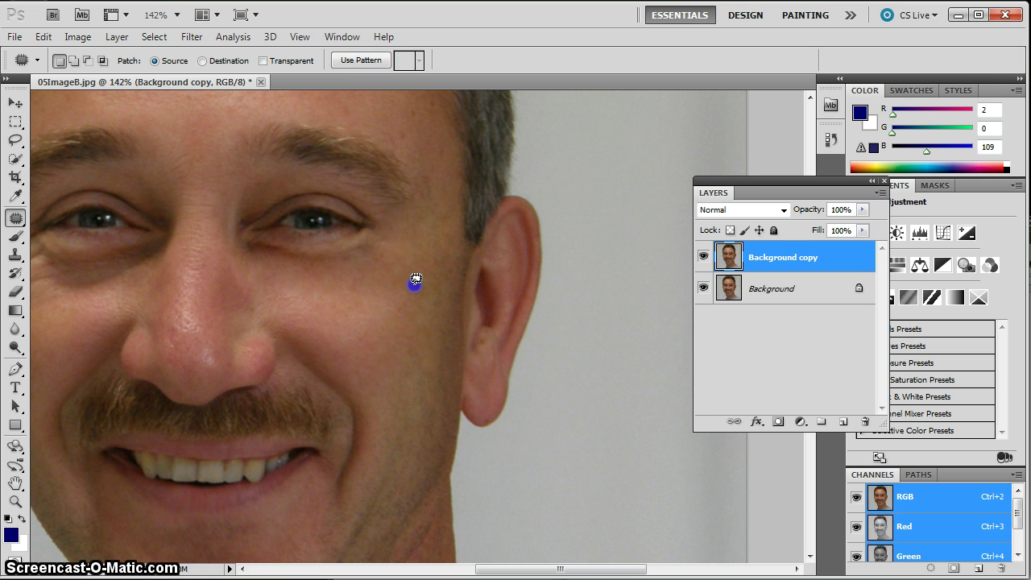
Step: Patch the lines under the eye on the image's left side with smooth cheek skin using the Patch tool, and deselect
key(space)
drag(236, 396, 436, 410)
click(87, 287)
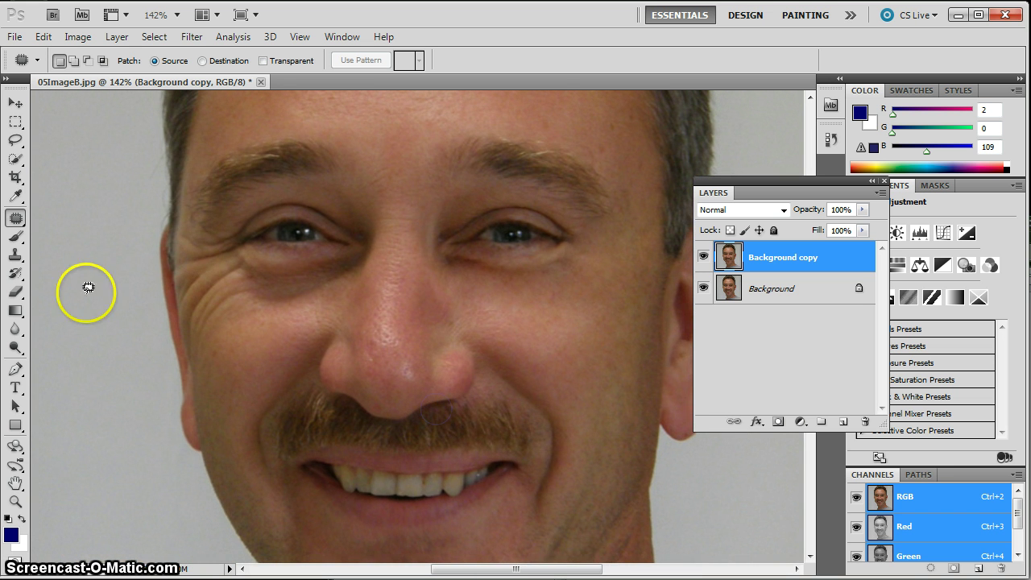
right_click(16, 219)
click(56, 251)
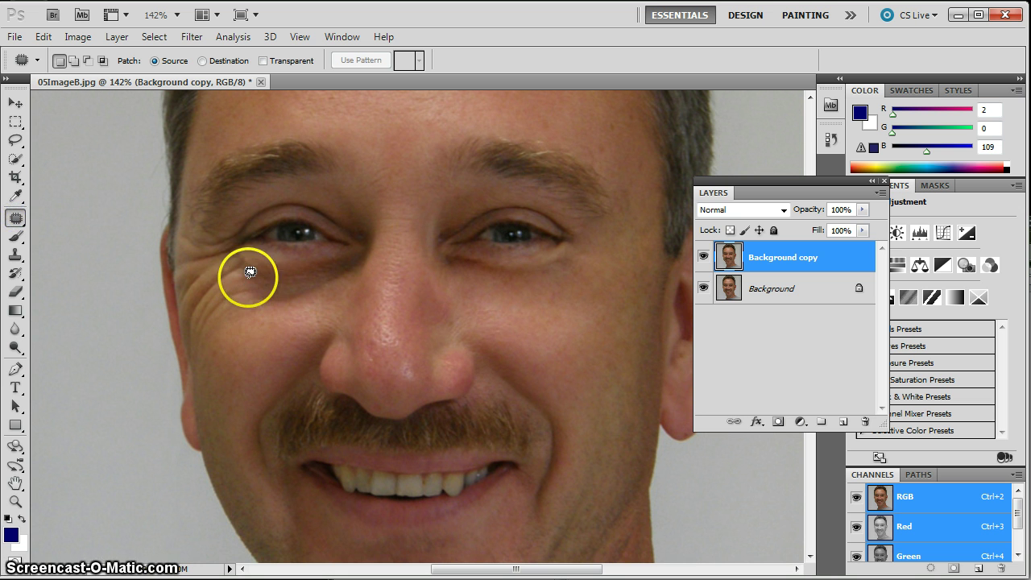
mouse_move(250, 272)
mouse_down()
mouse_move(200, 310)
mouse_move(198, 342)
mouse_move(249, 276)
mouse_up()
drag(237, 314, 237, 359)
click(301, 317)
Step: Patch the crow's feet beside the eye on the image's left side with smooth forehead skin using the Patch tool, and deselect
mouse_move(237, 234)
mouse_down()
mouse_move(188, 238)
mouse_move(184, 280)
mouse_move(235, 248)
mouse_move(215, 256)
mouse_move(229, 123)
mouse_up()
click(52, 210)
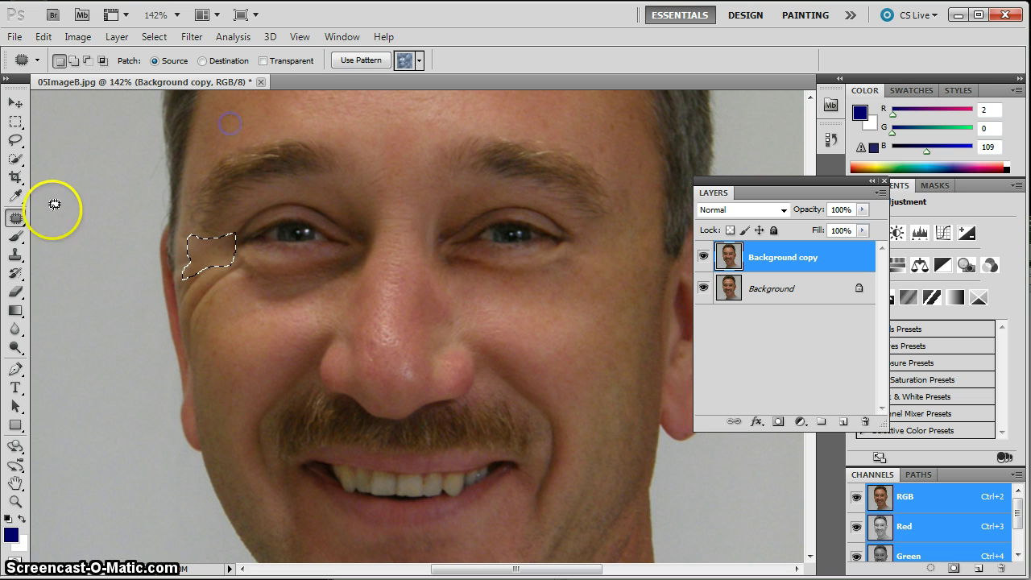
drag(15, 218, 15, 229)
click(230, 287)
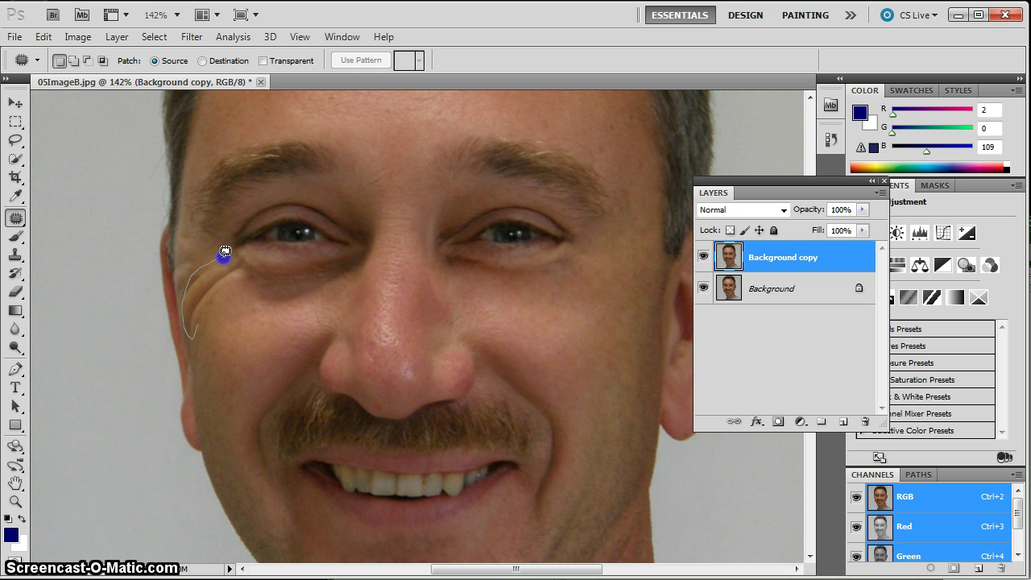
Step: Patch the remaining wrinkles on the upper cheek and temple on the image's left side with smoother skin from lower on the cheek
drag(225, 252, 225, 252)
drag(207, 299, 222, 361)
click(184, 234)
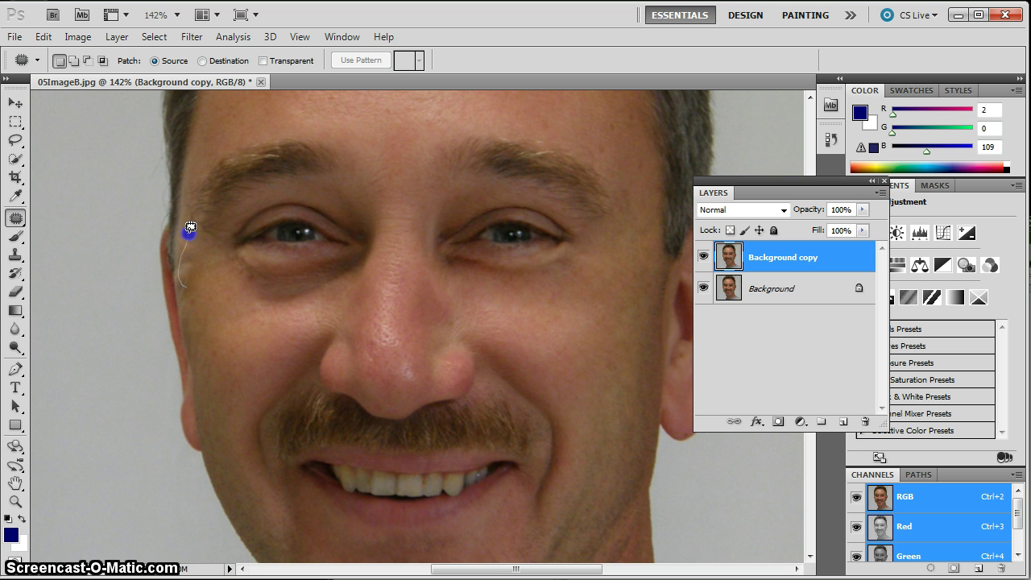
drag(188, 233, 203, 312)
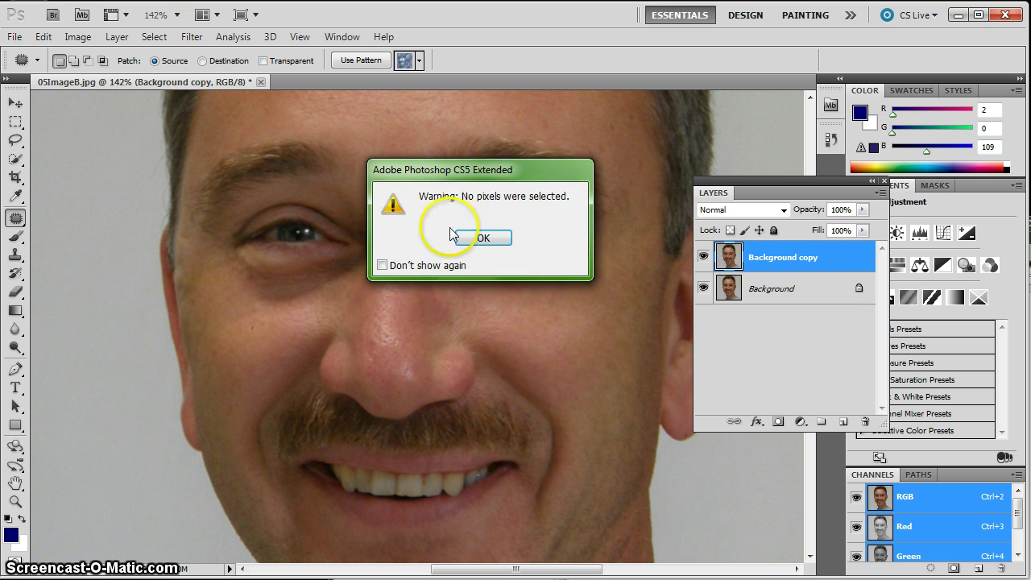
click(474, 235)
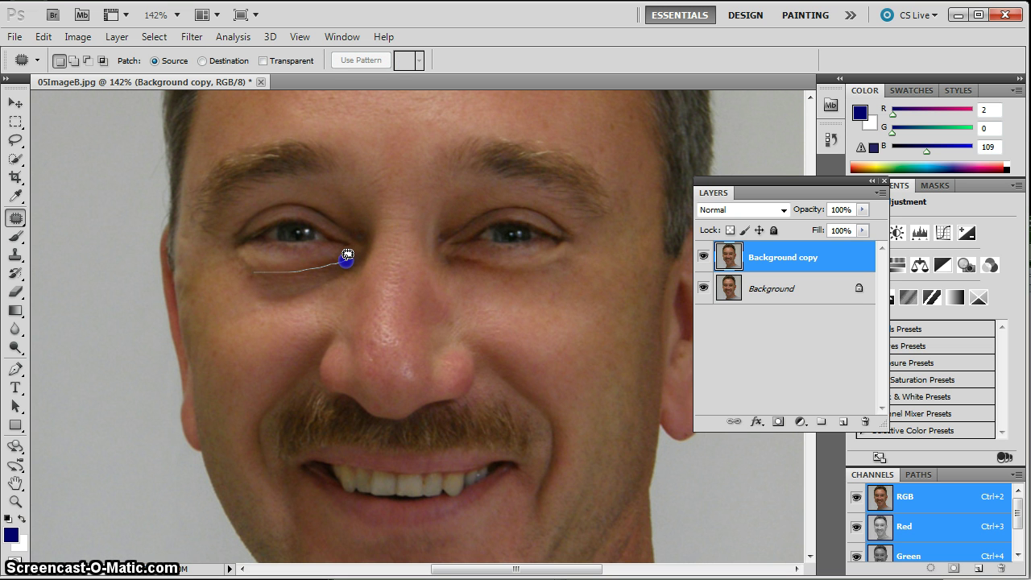
Step: Patch the shadow under the eye on the image's left side and the small area at its outer end with smooth cheek skin, and deselect
drag(347, 254, 354, 259)
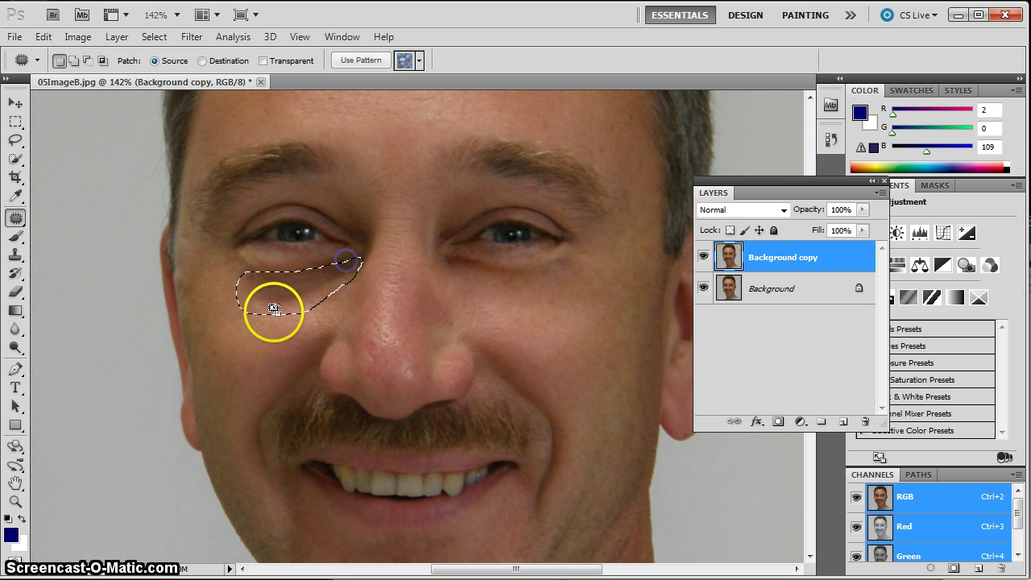
drag(272, 306, 229, 367)
click(221, 290)
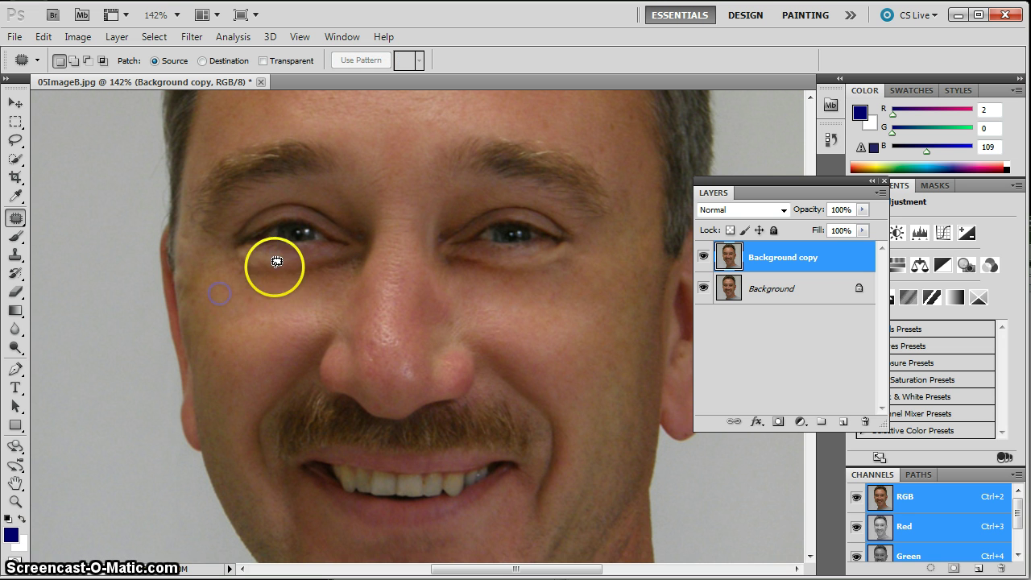
drag(266, 269, 249, 281)
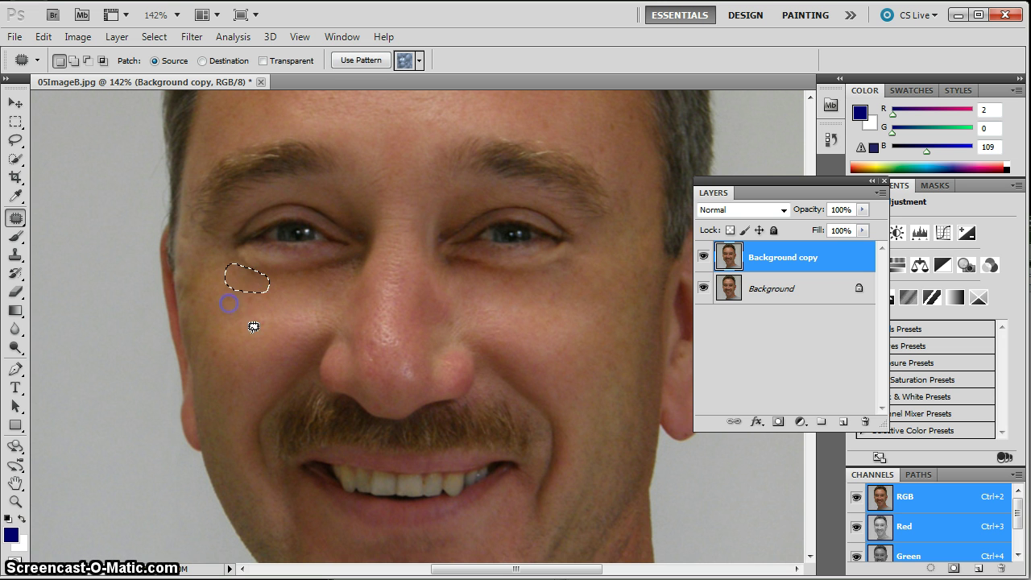
click(269, 345)
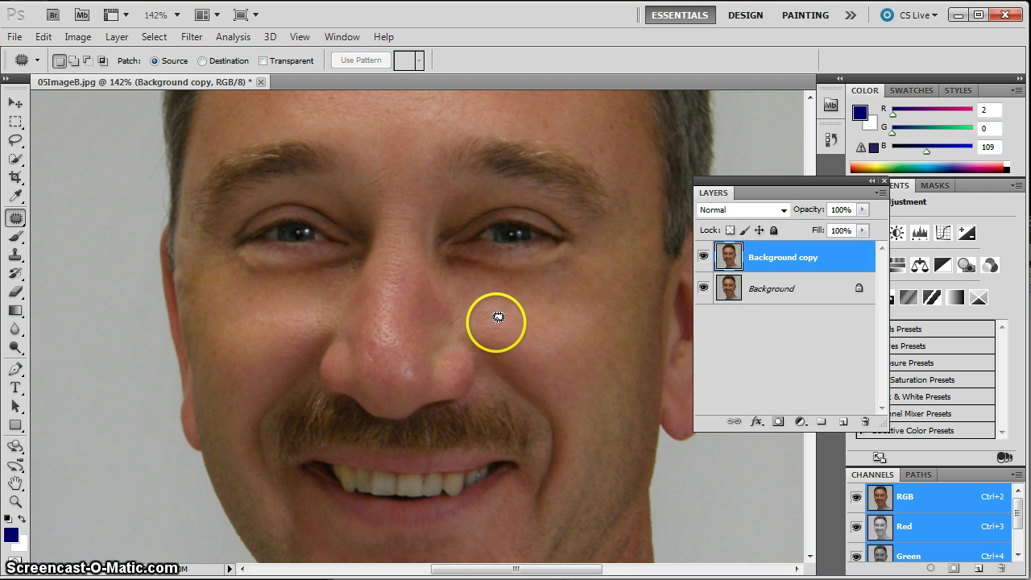
Step: Examine the mouth, chin, neck and upper face for remaining wrinkles, and view the portrait at 100%
drag(409, 442, 390, 307)
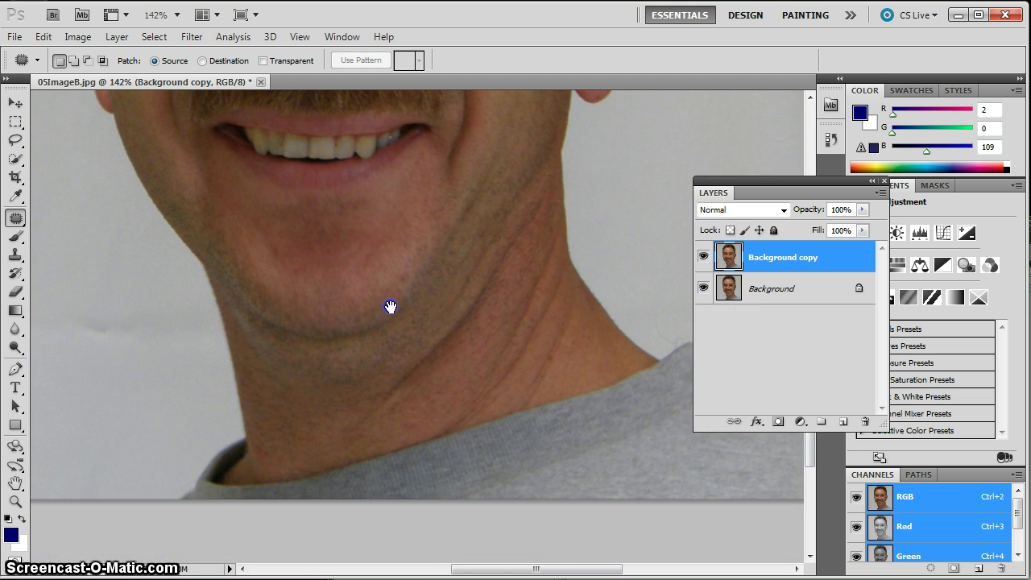
drag(354, 145, 347, 241)
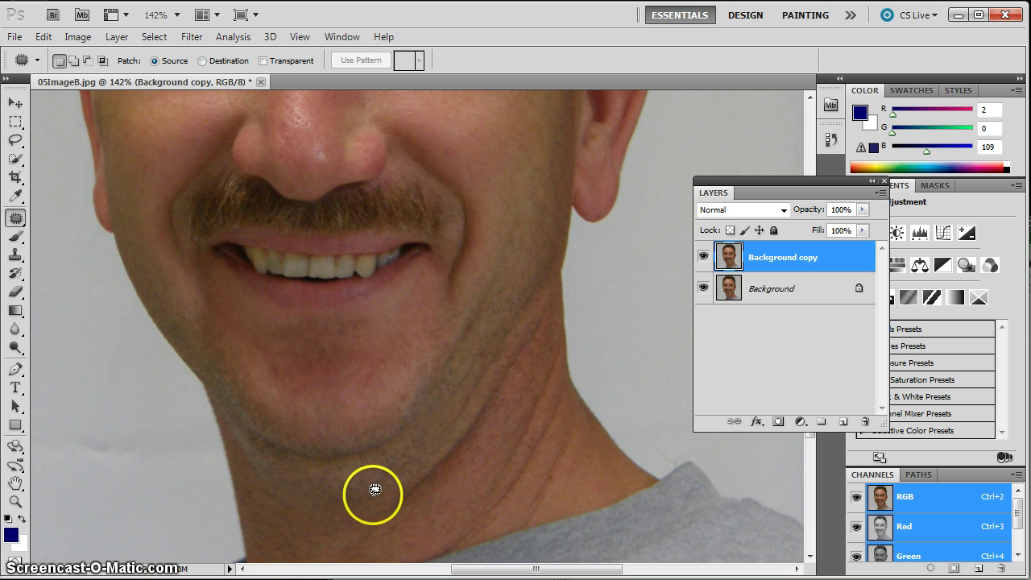
drag(460, 340, 442, 296)
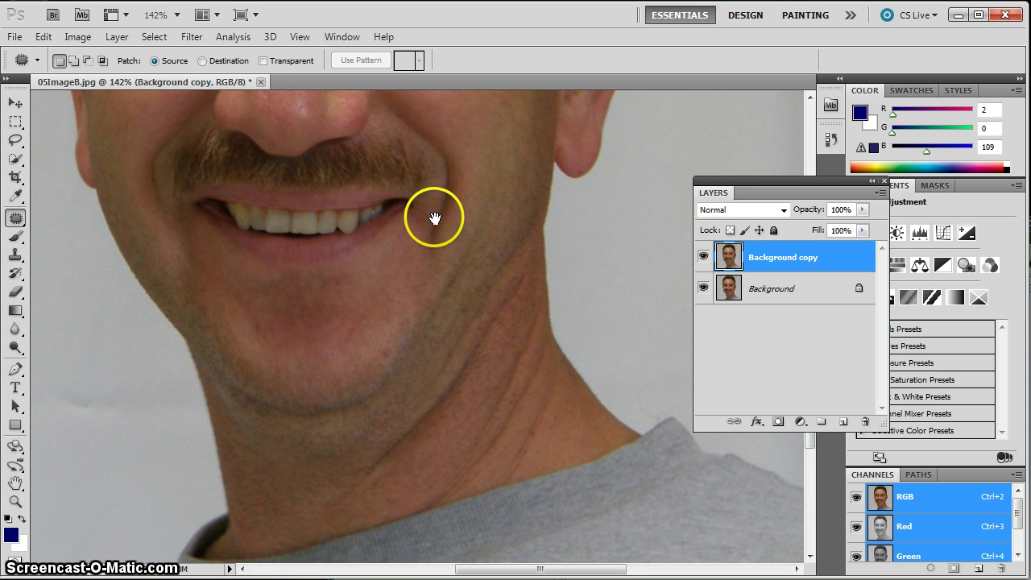
drag(437, 215, 458, 457)
drag(442, 259, 491, 349)
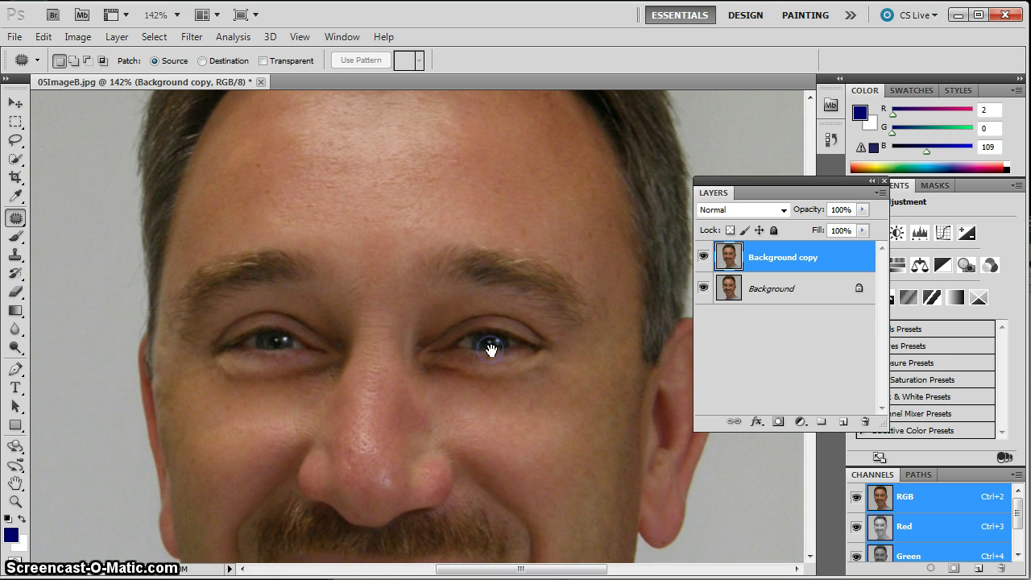
key(ctrl+minus)
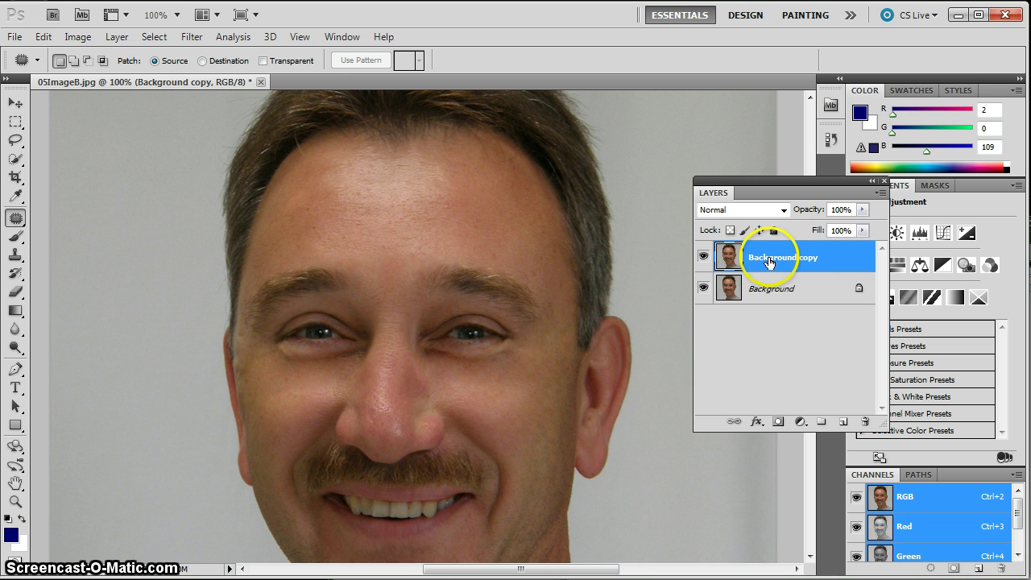
Step: Lower the Background copy layer's opacity to about 65% so the original wrinkles partly show through, and deselect the layer
click(861, 210)
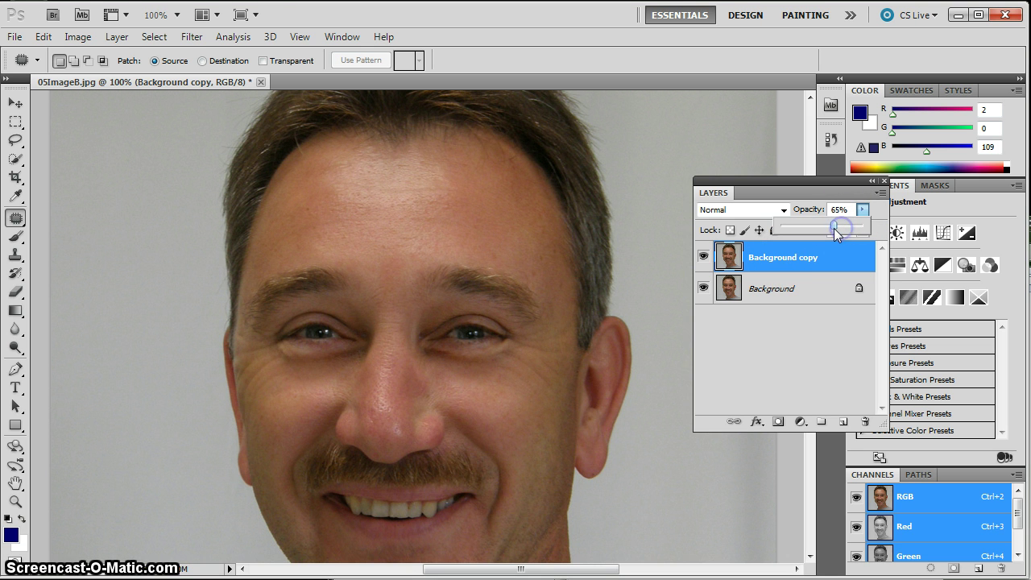
drag(834, 228, 832, 229)
drag(830, 226, 832, 226)
drag(834, 224, 833, 224)
click(769, 354)
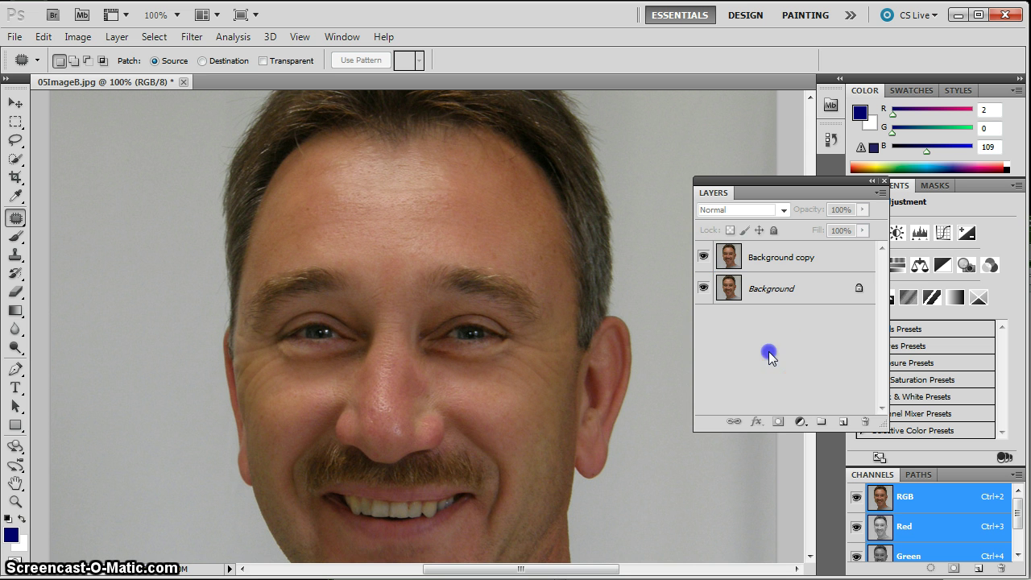
Step: Compare the retouched face with the original by hiding and reshowing the Background copy layer, and open the list of healing tools
click(702, 259)
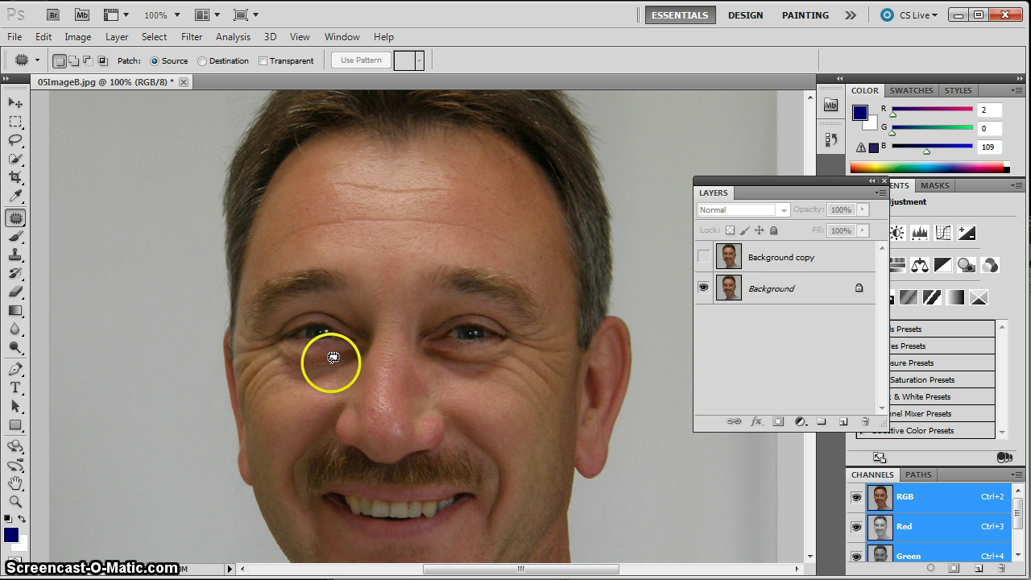
click(704, 256)
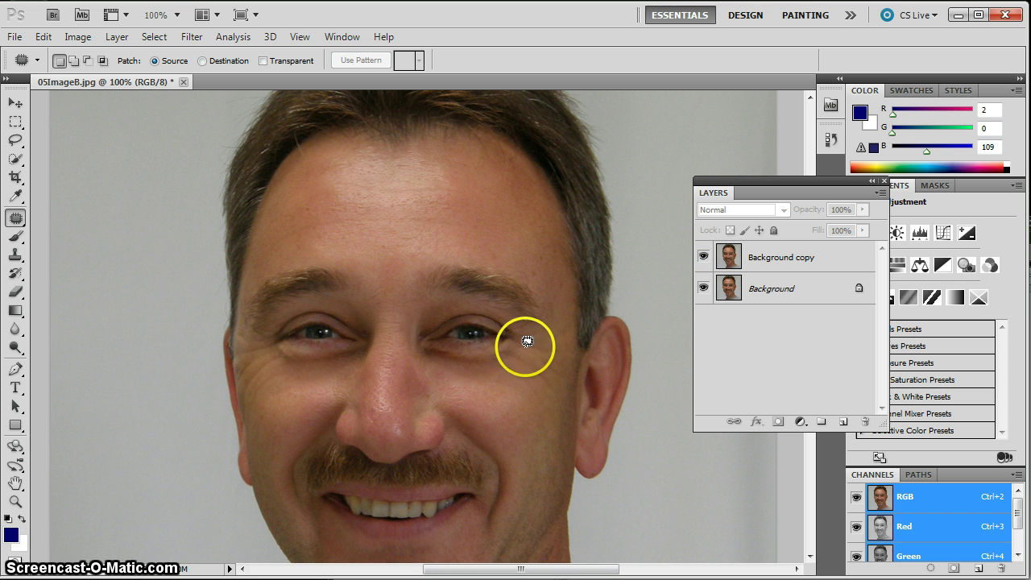
click(15, 220)
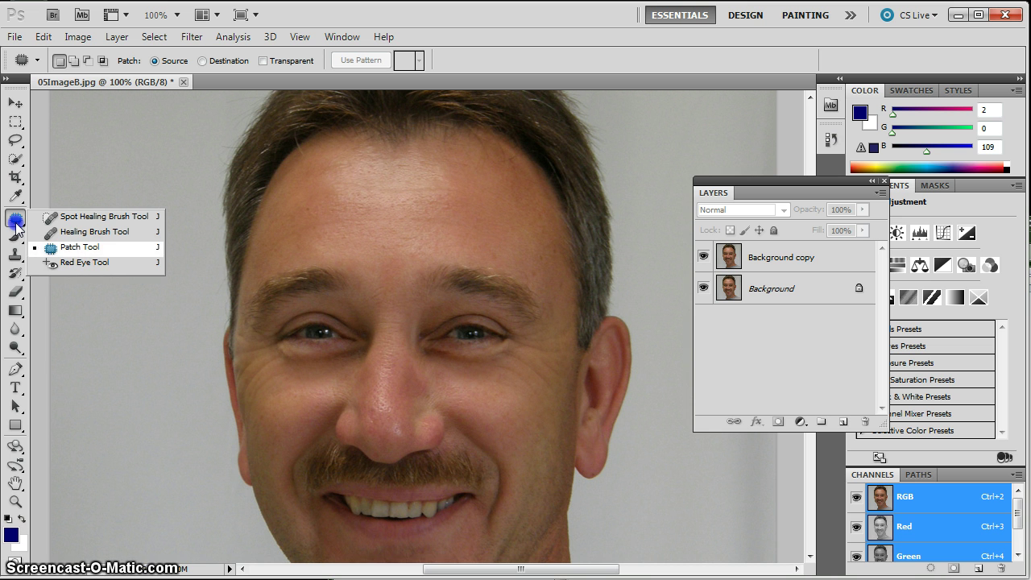